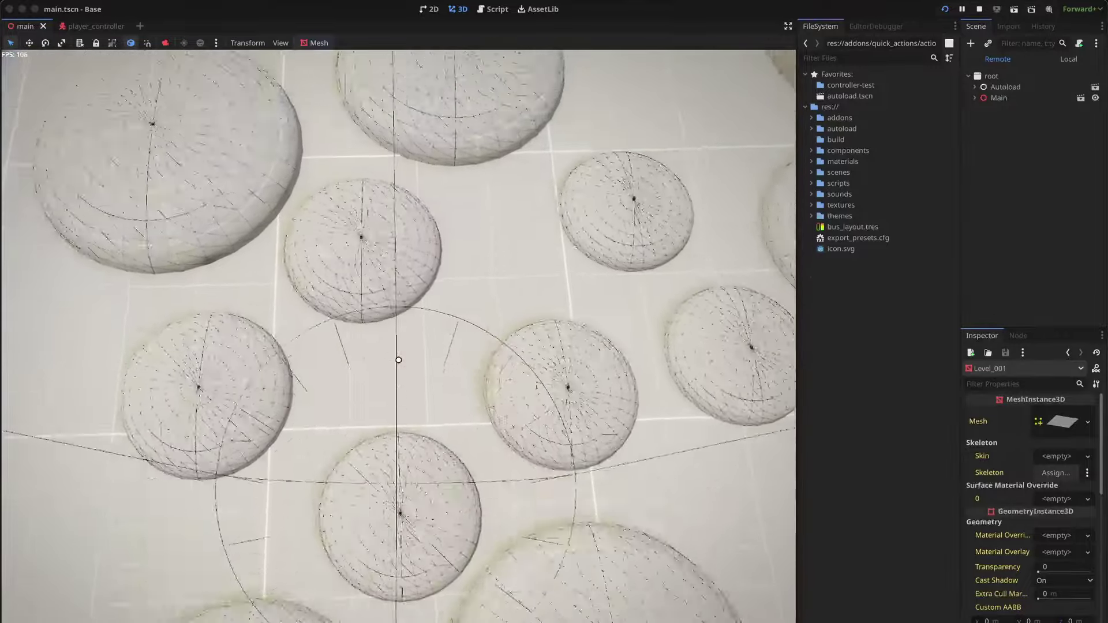
Step: Walk the player sideways over the domed bumps in the running test level
key(d)
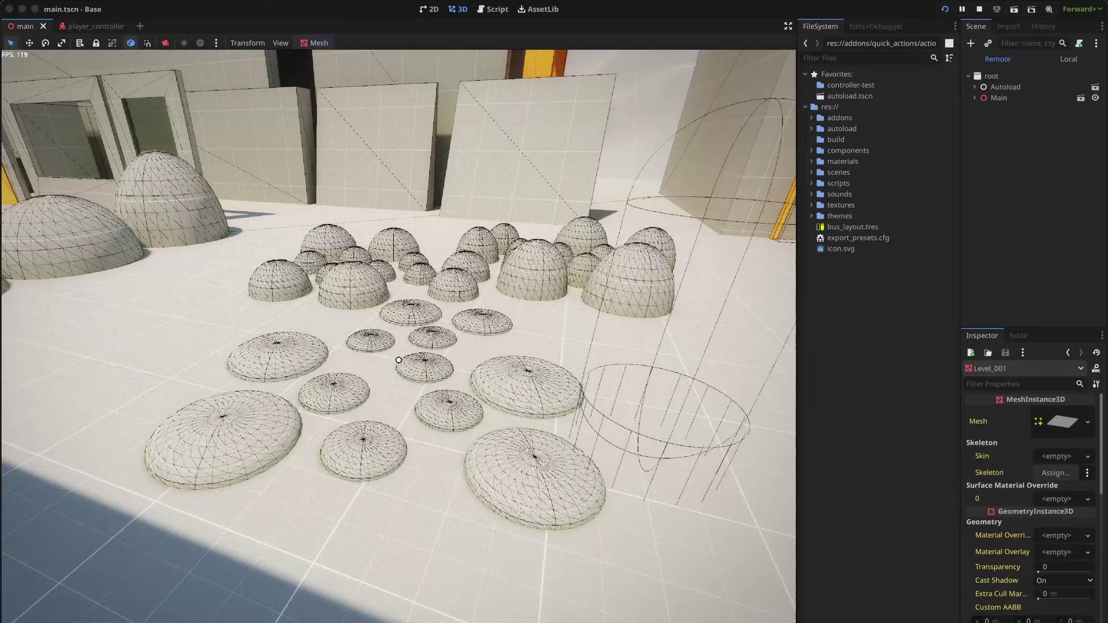
key(d)
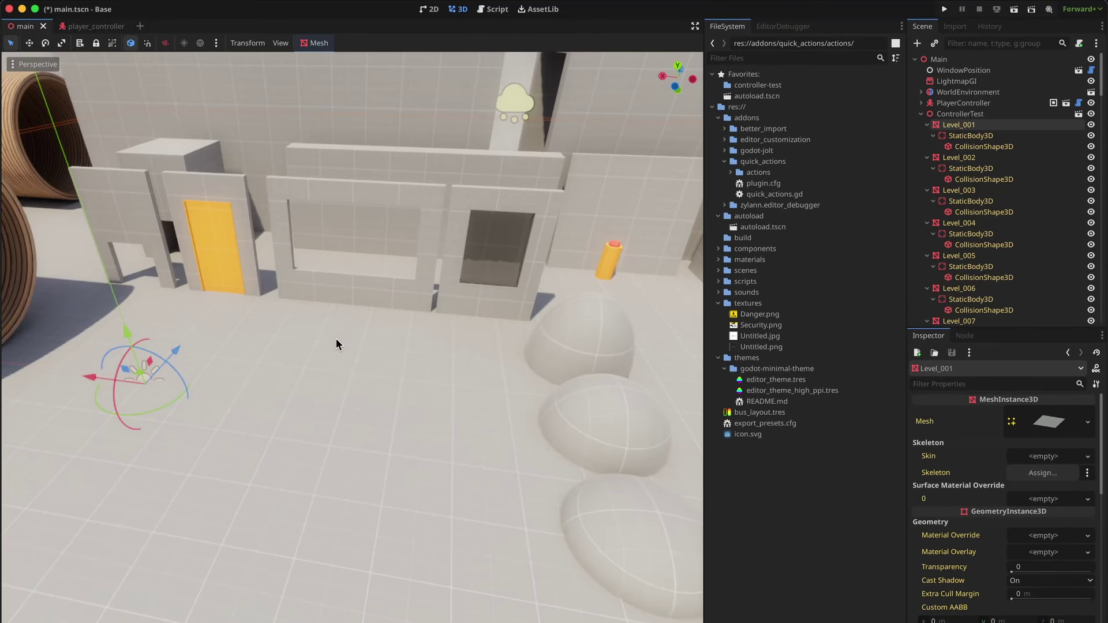
Step: Bring up the quick actions list in the 3D viewport, dismiss it, and expand the quick_actions add-on's actions folder
key(space)
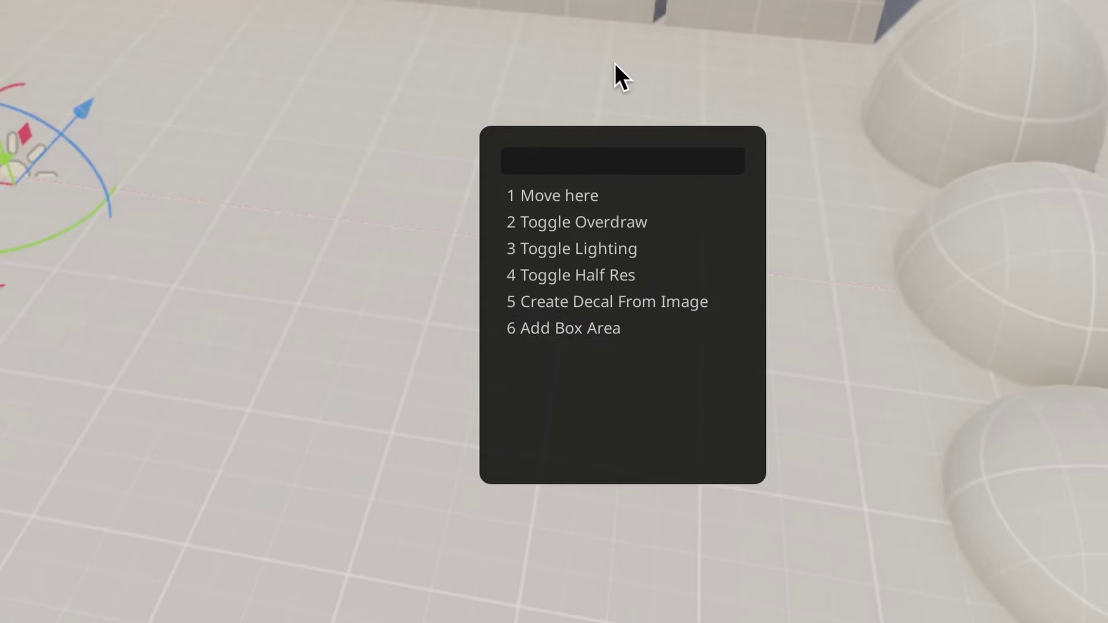
key(Escape)
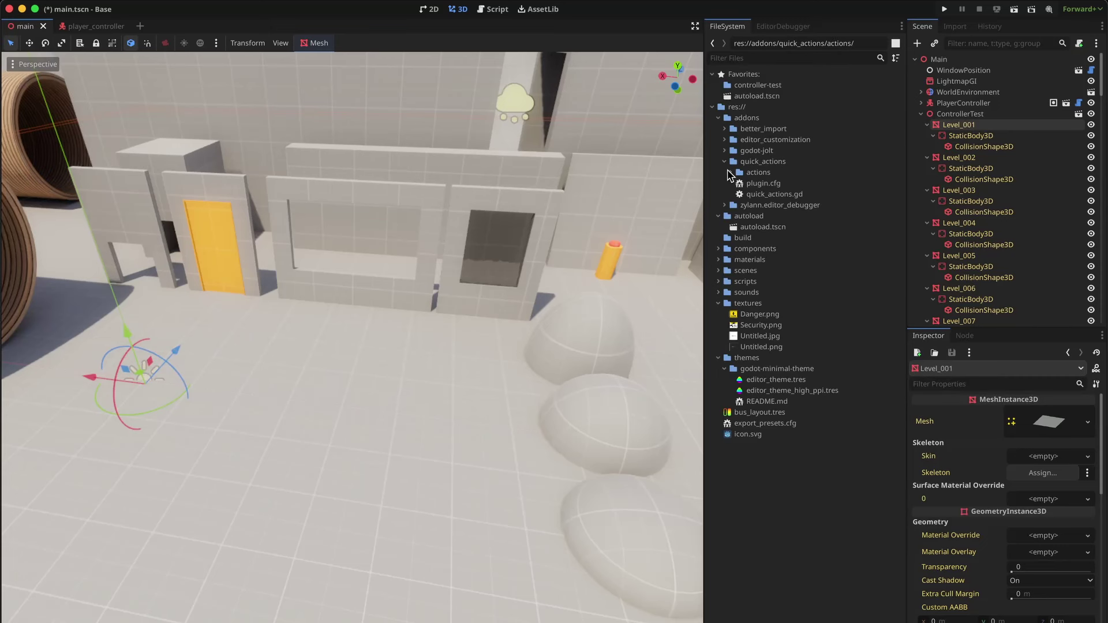
click(731, 173)
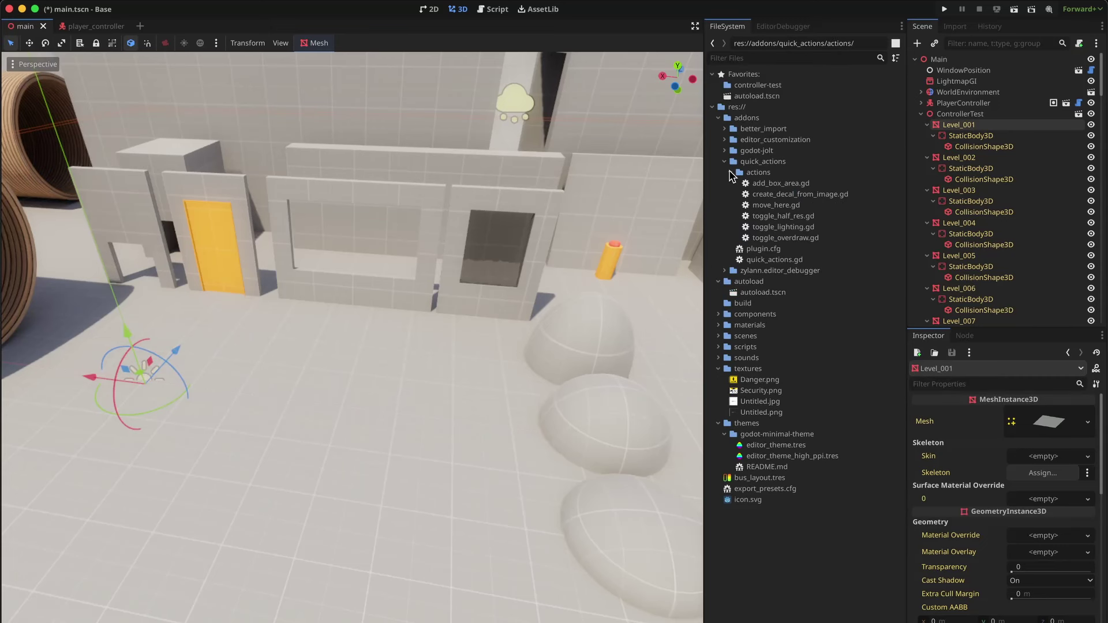
click(754, 174)
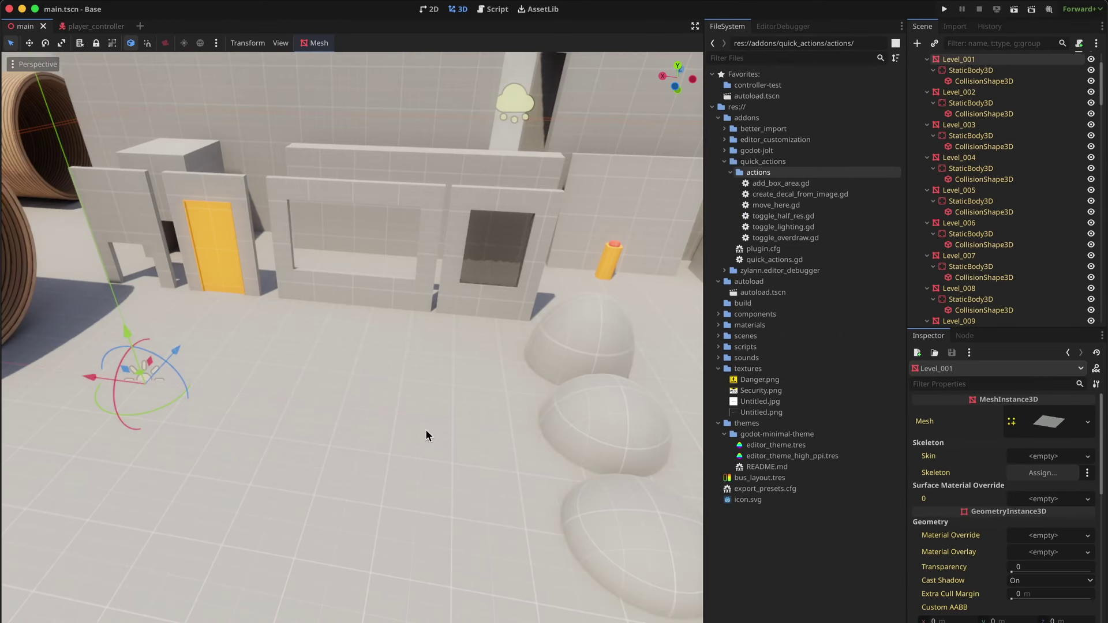
Step: Look over the editor's Command Palette and dismiss it without running a command
key(super+shift+p)
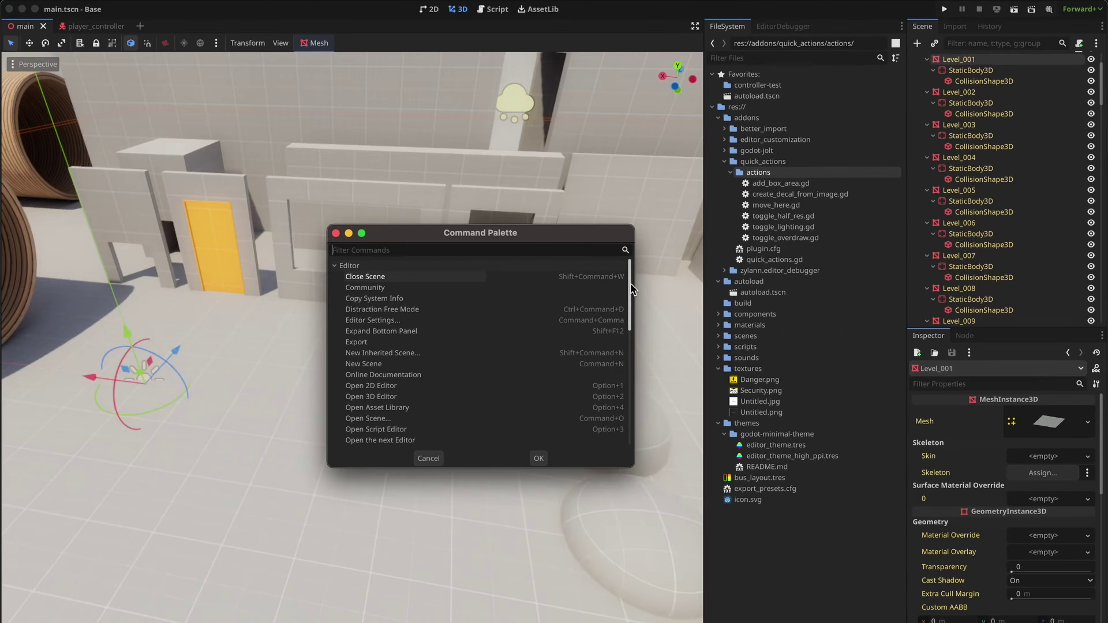
mouse_move(628, 287)
mouse_down()
mouse_move(626, 426)
mouse_move(625, 280)
mouse_up()
click(440, 459)
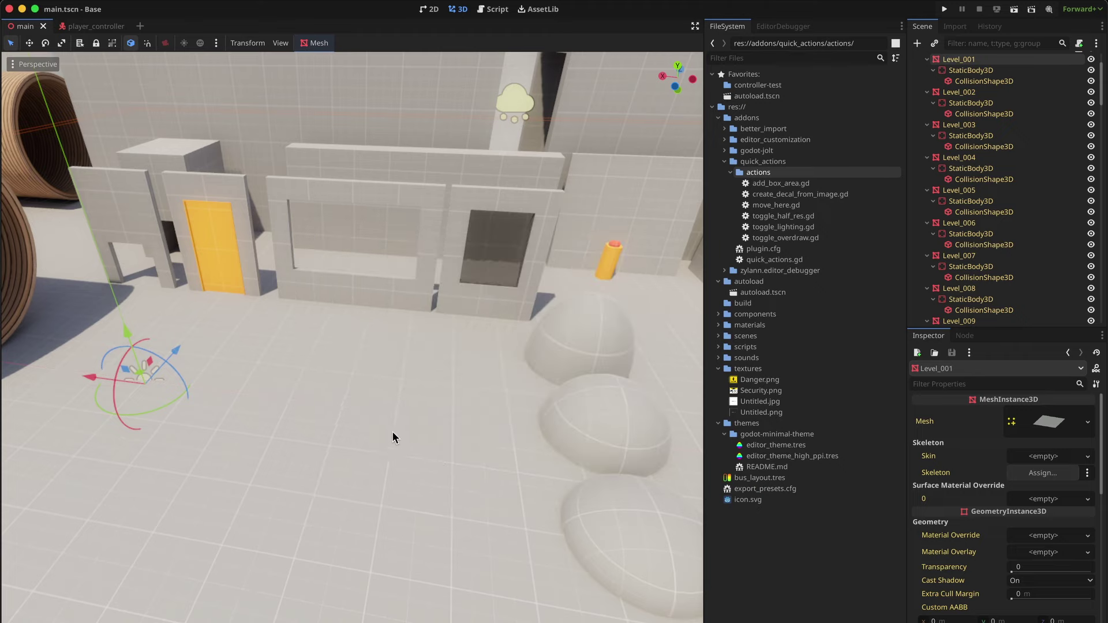
Step: Switch the 3D viewport's overdraw display on and back off with the Toggle Overdraw quick action
key(space)
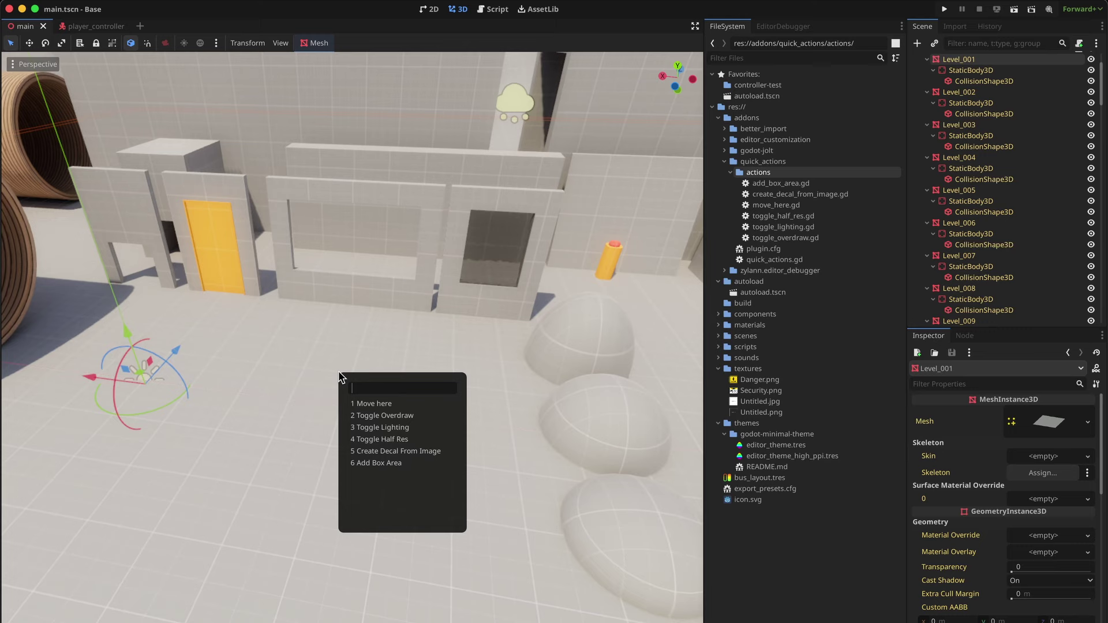
key(2)
key(2)
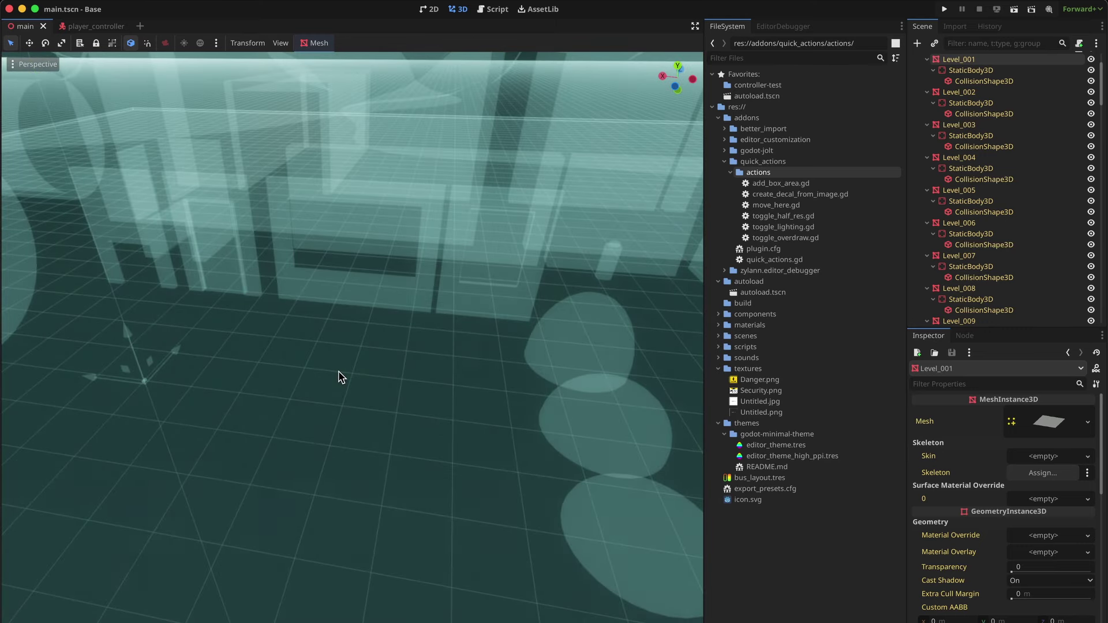
key(2)
key(2)
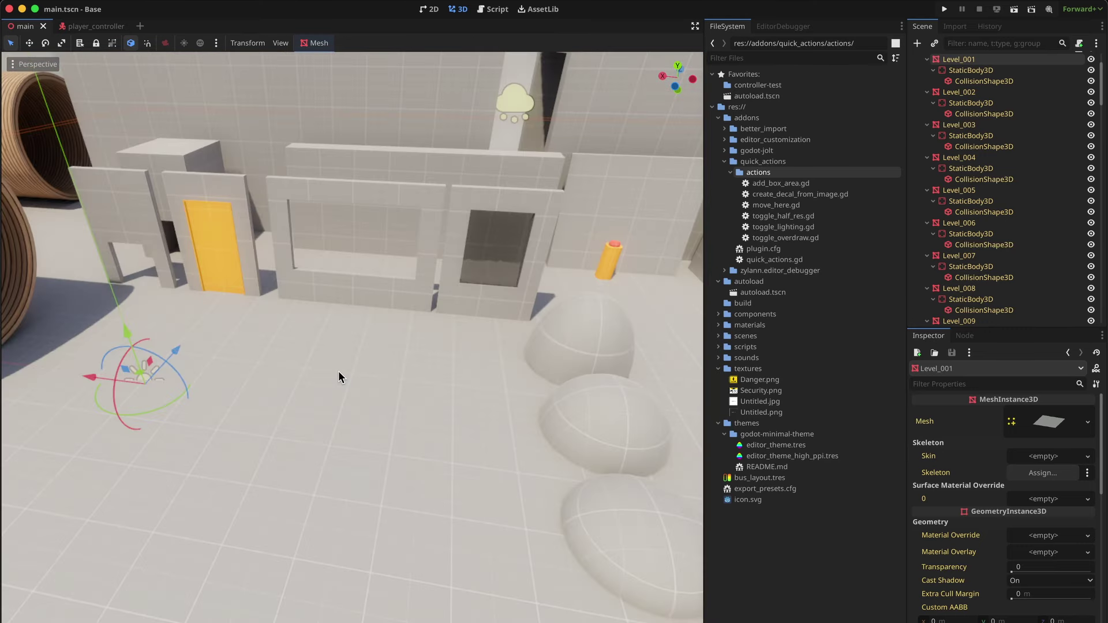
Step: Reposition the orange Button object on the floor near the orange door with the Move here quick action, and save the scene
click(610, 260)
key(g)
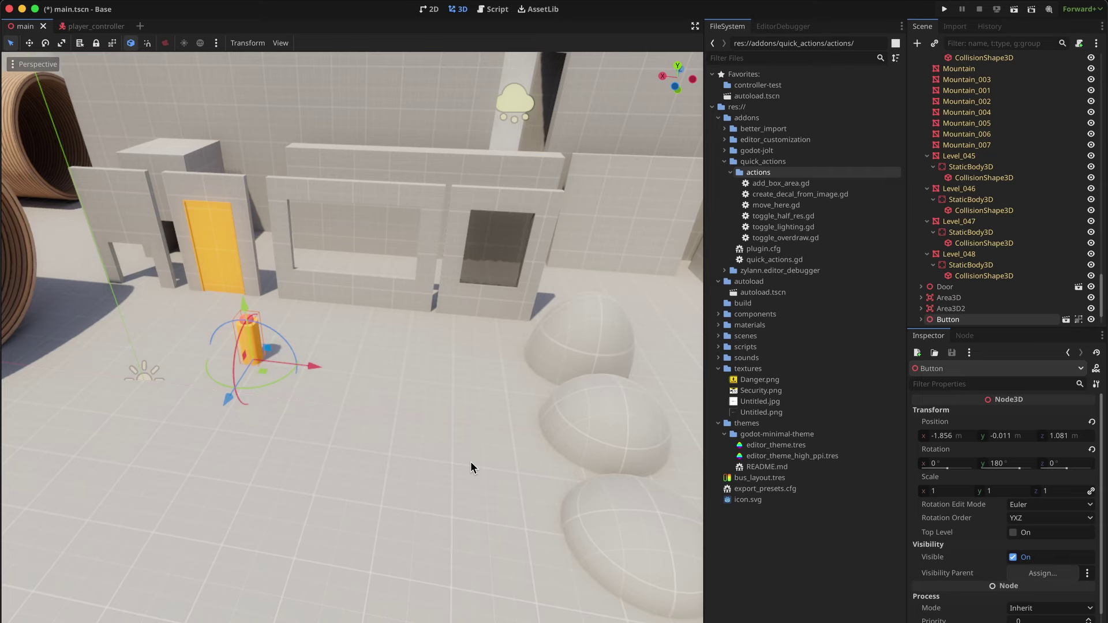
key(1)
key(space)
key(1)
key(1)
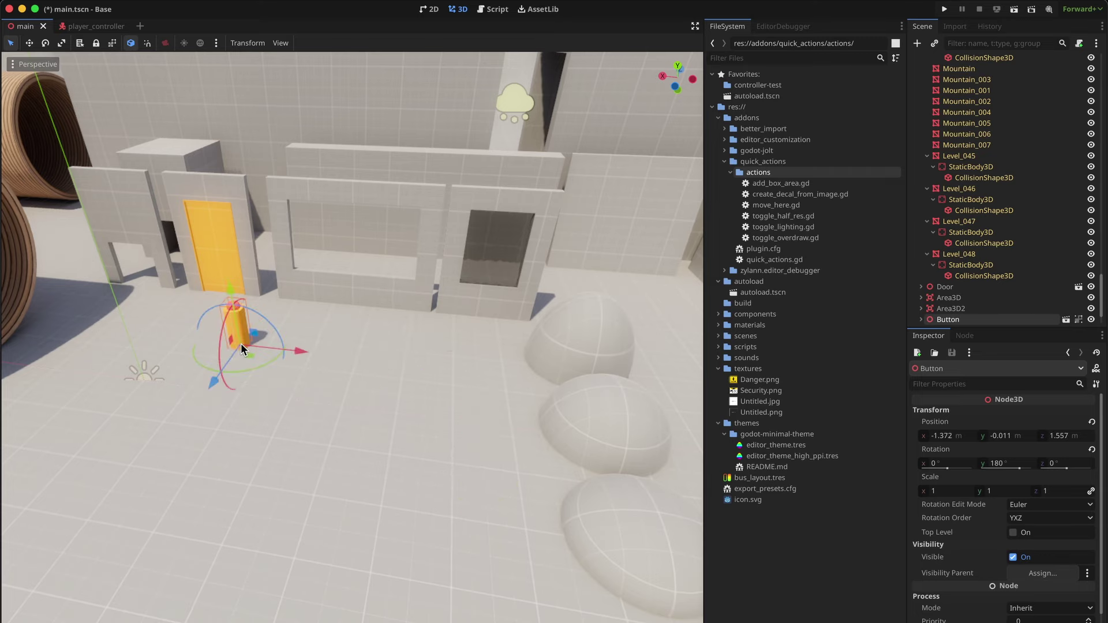
key(super+s)
key(space)
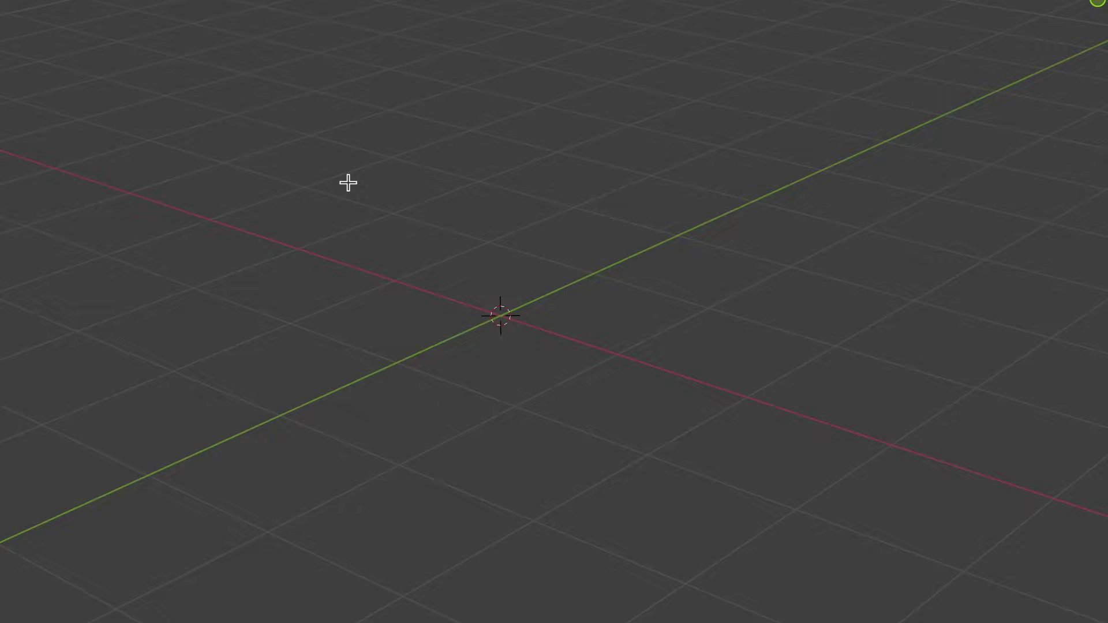
Step: Switch to Blender and look through the commands in its Quick Menu, including the Modify group
key(w)
mouse_move(351, 186)
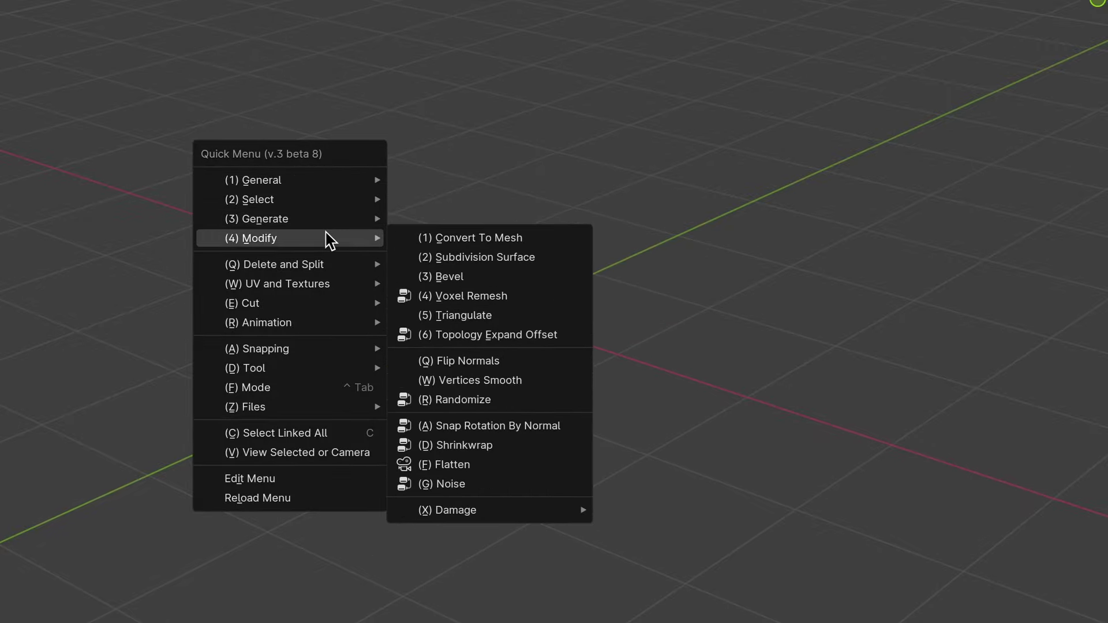
mouse_move(321, 202)
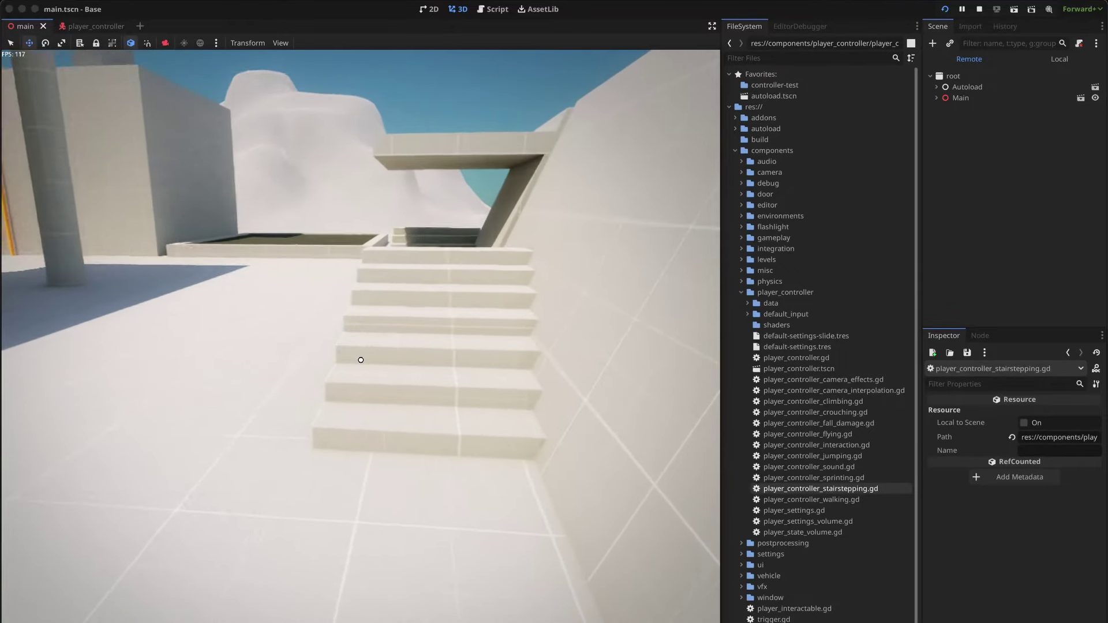
Step: Return to the running Godot game and walk the player forward and back on the stairs to test stair stepping
key(w)
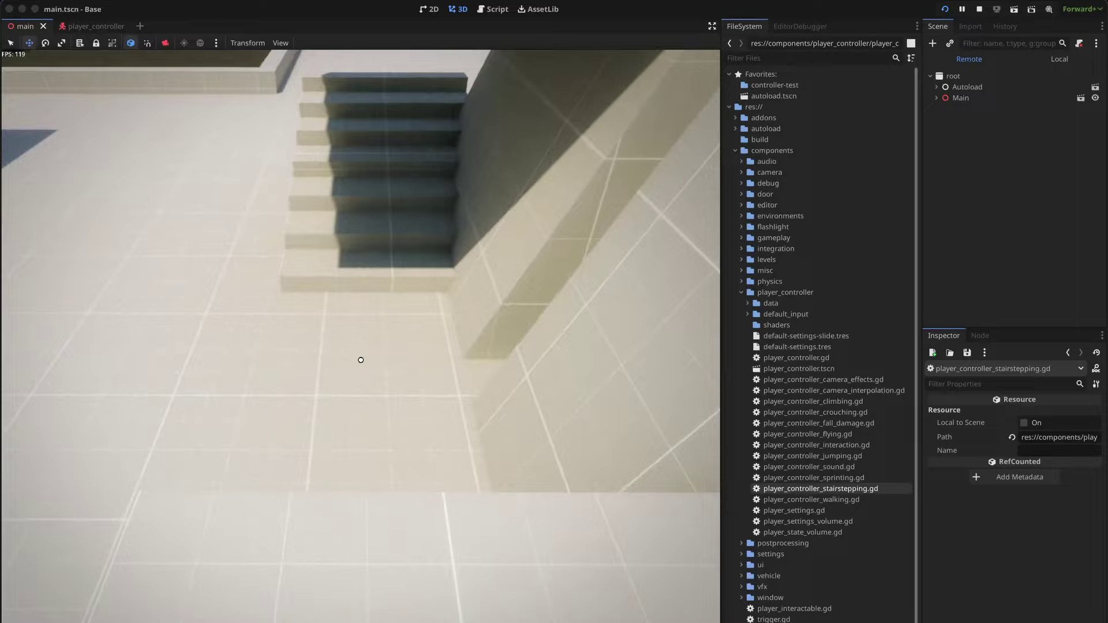
key(s)
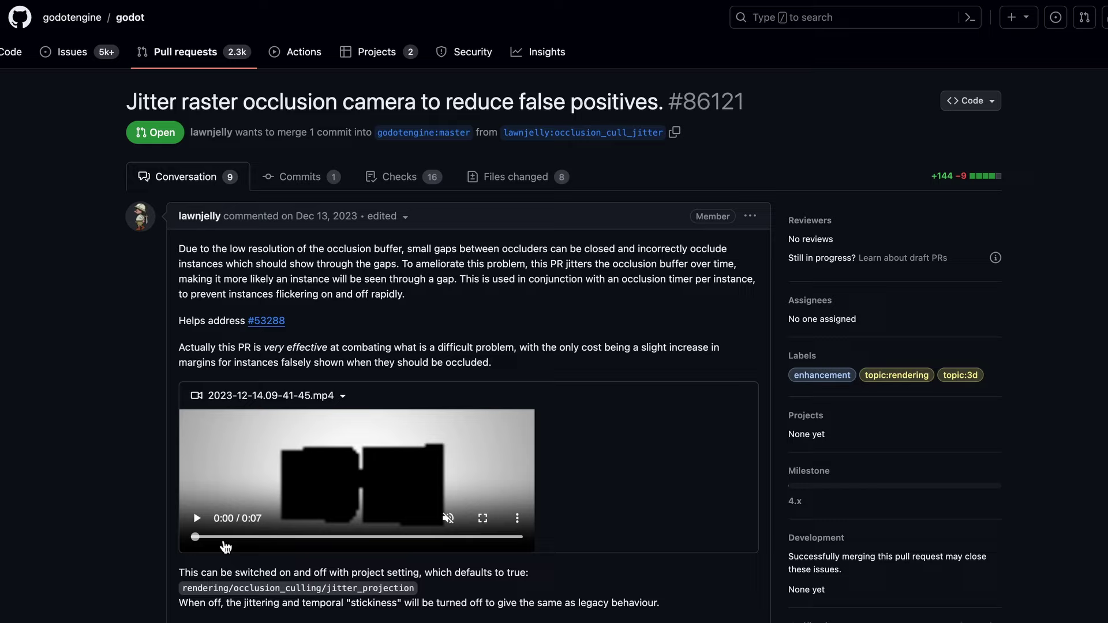
Step: Play the demo video in Godot pull request #86121 about jittering the raster occlusion camera
click(197, 519)
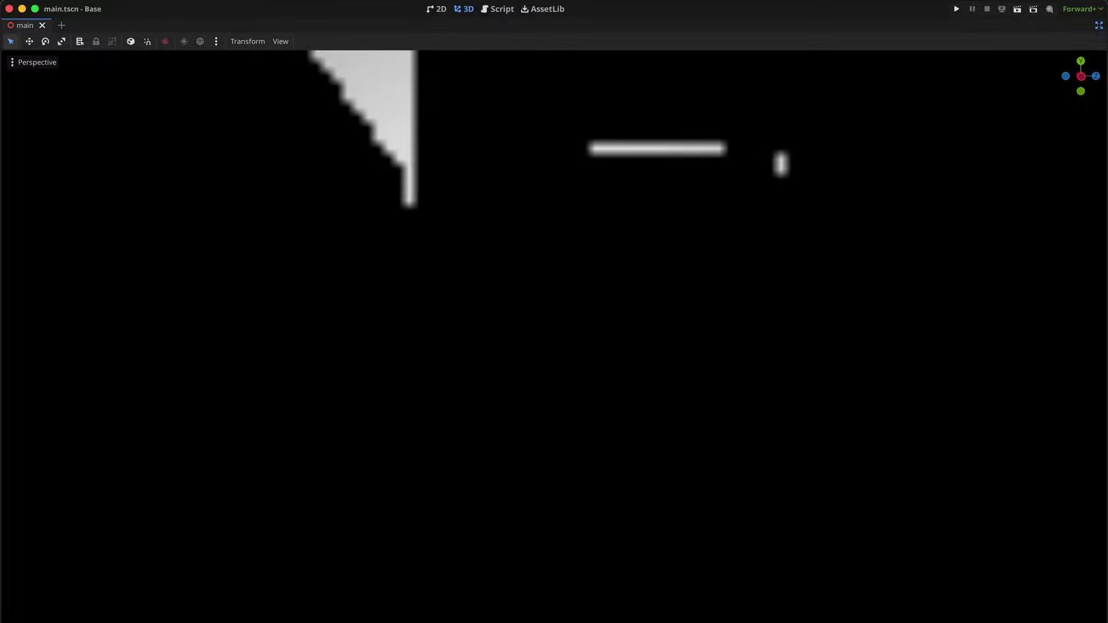
Step: Set the Godot 3D viewport to Display Normal and close the view options
click(45, 65)
click(46, 225)
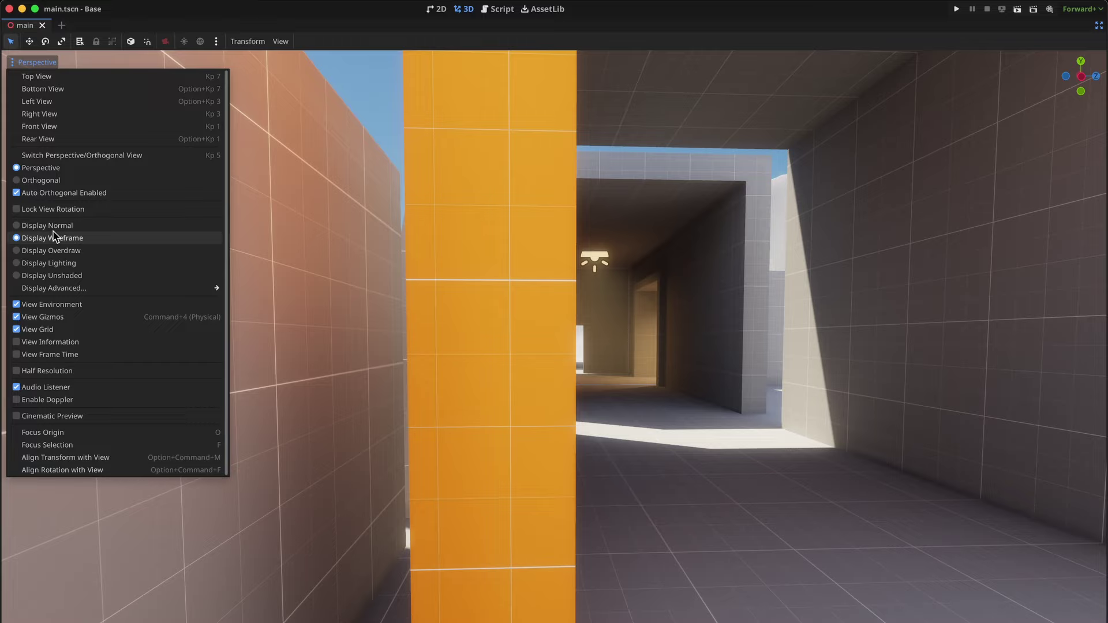
click(363, 108)
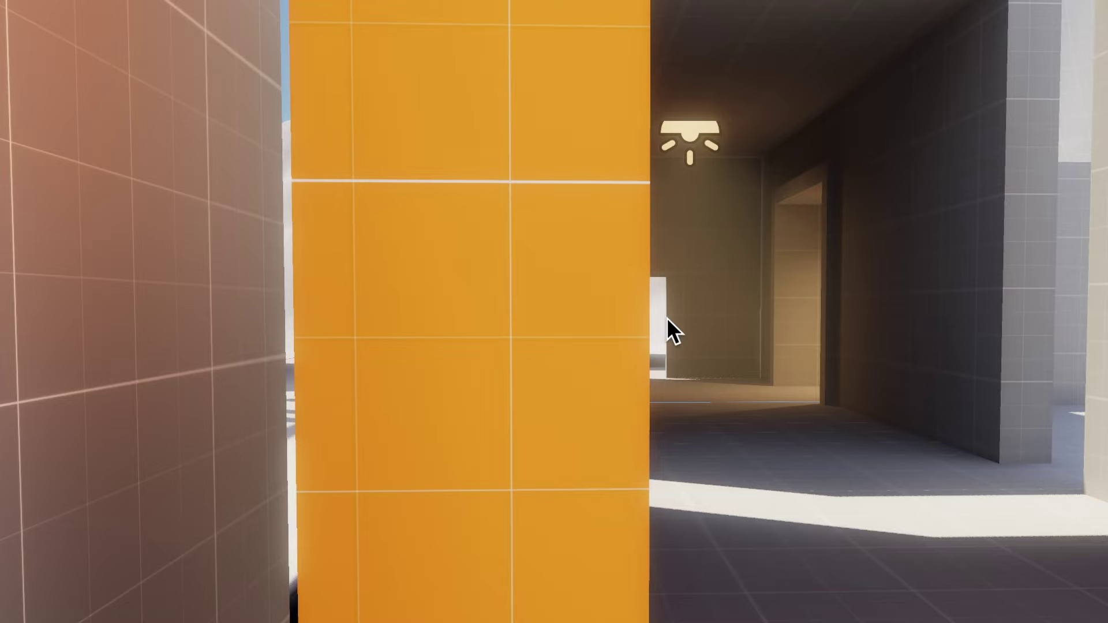
Step: Shift the camera repeatedly from side to side by the orange pillar to examine occlusion culling of the objects behind it
key(d)
key(a)
key(d)
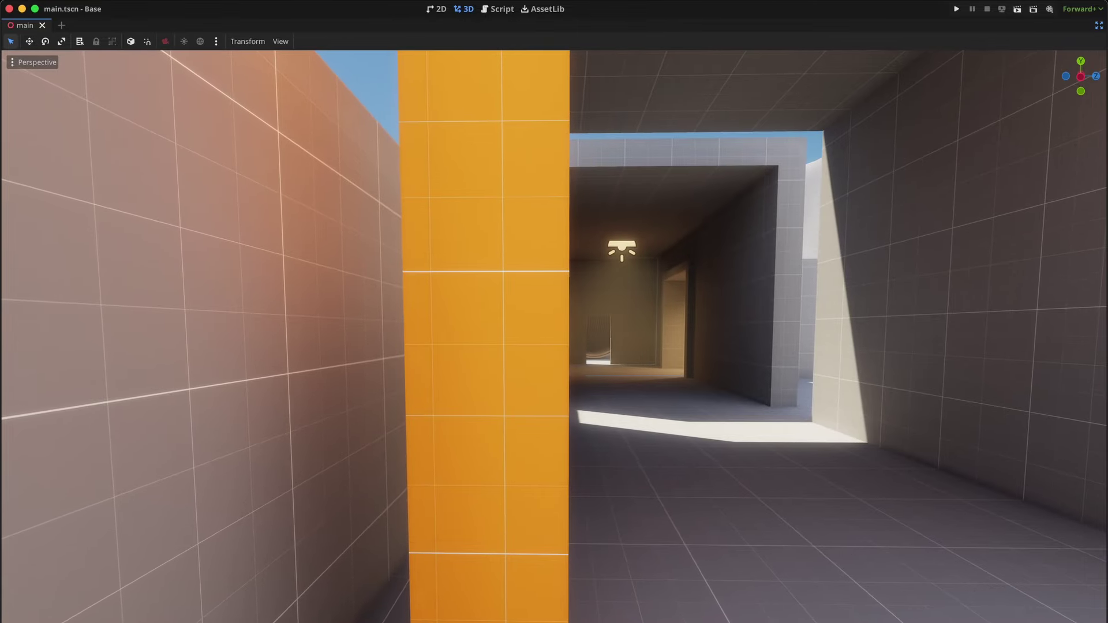
key(a)
key(d)
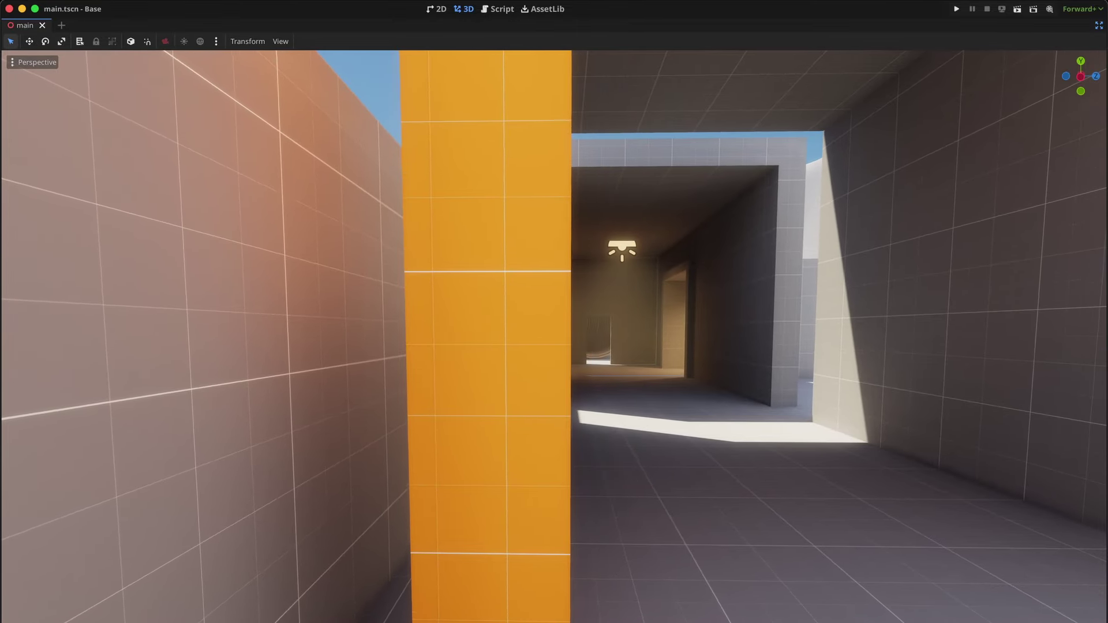
key(a)
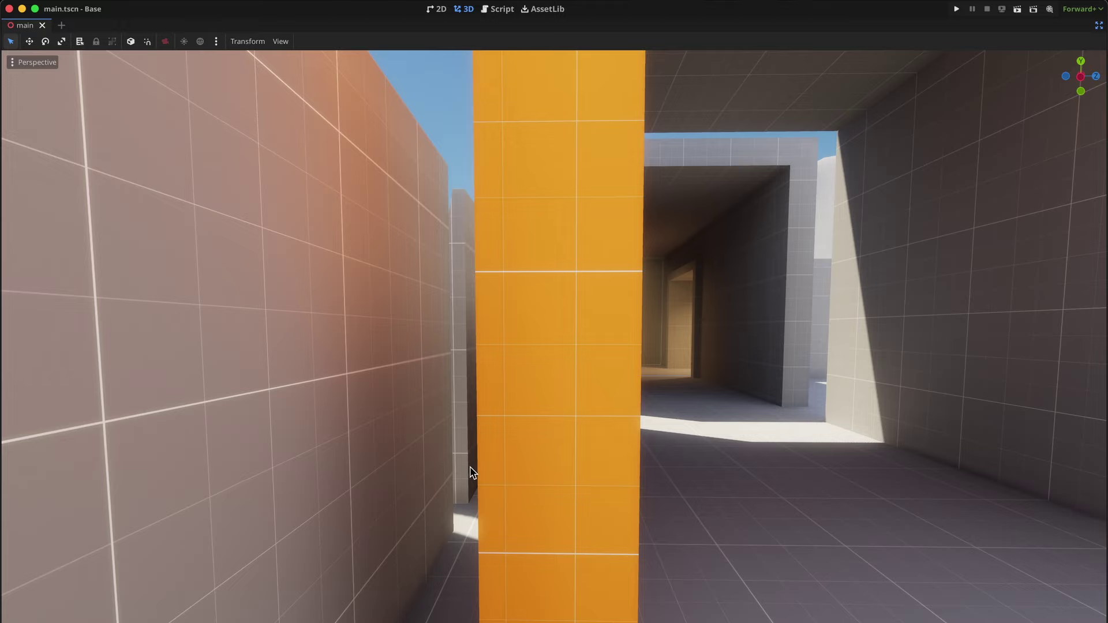
right_drag(473, 472, 473, 473)
key(a)
key(d)
key(a)
key(d)
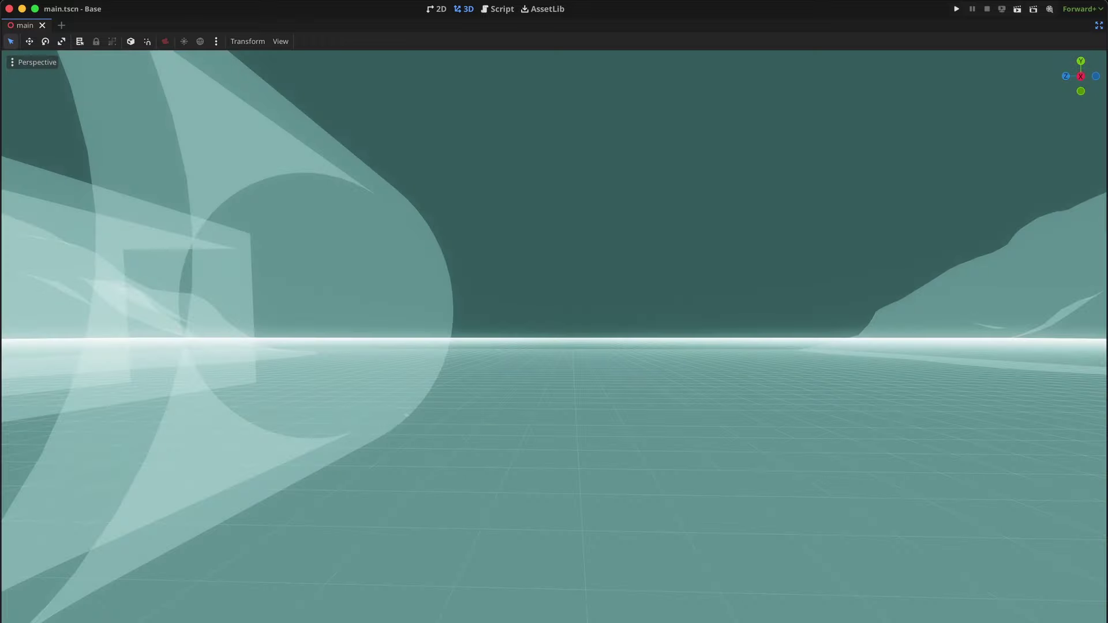
Step: Fly around the level in overdraw display to examine which objects are culled behind the large pipe and walls
key(a)
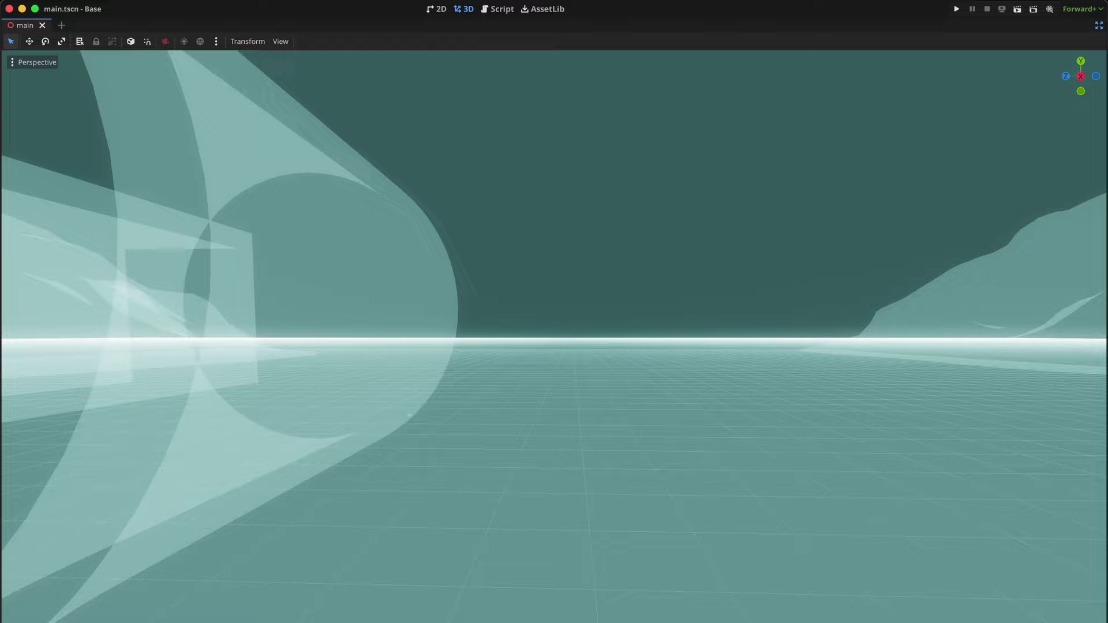
key(a)
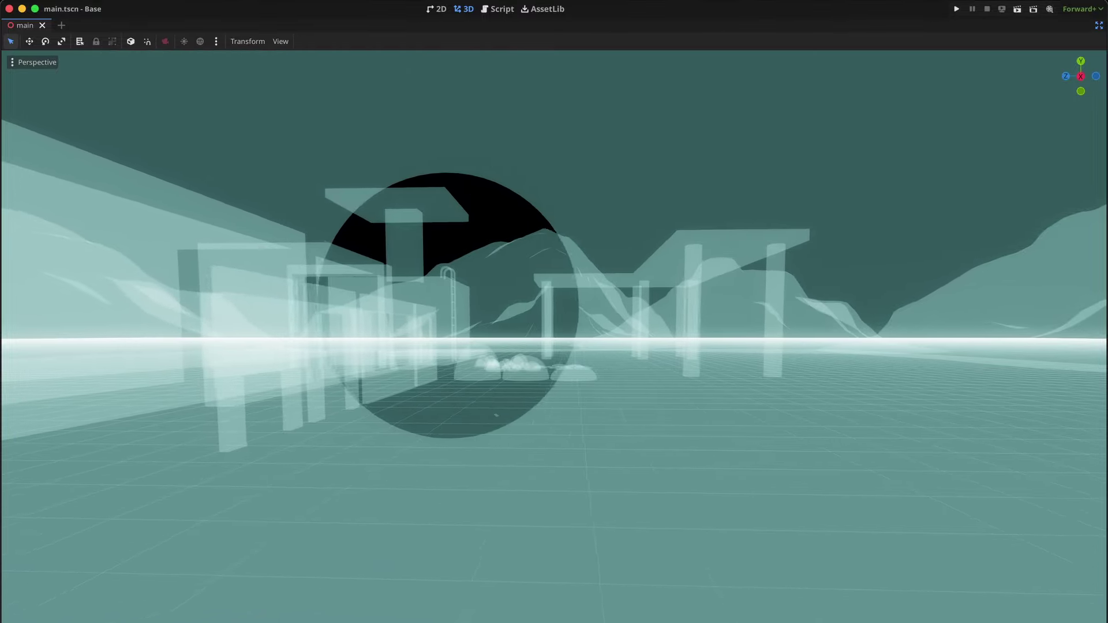
key(w)
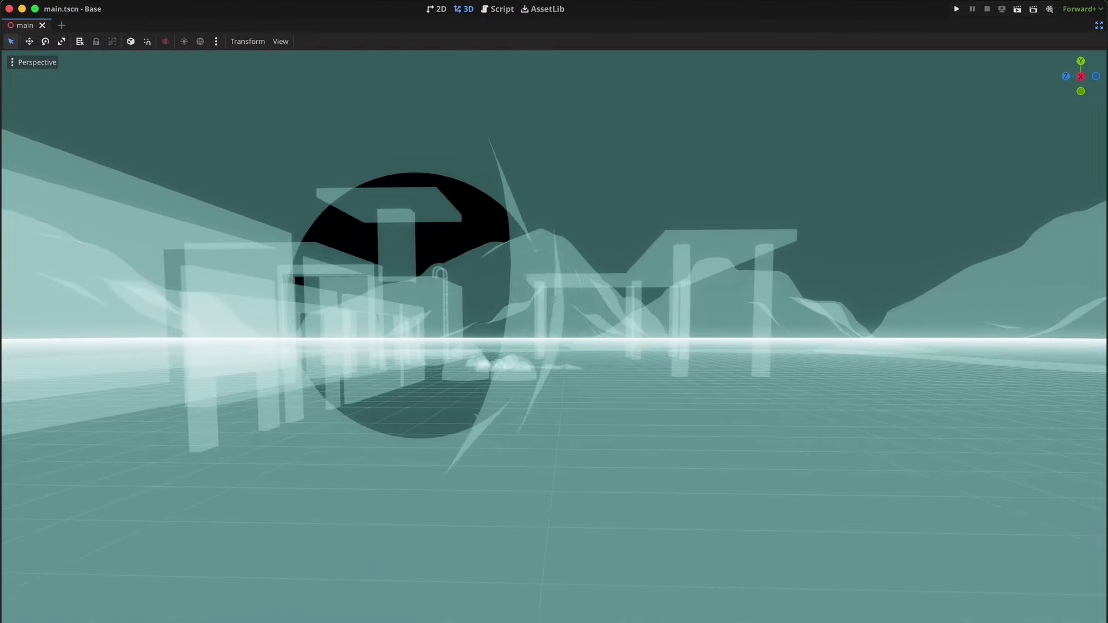
key(s)
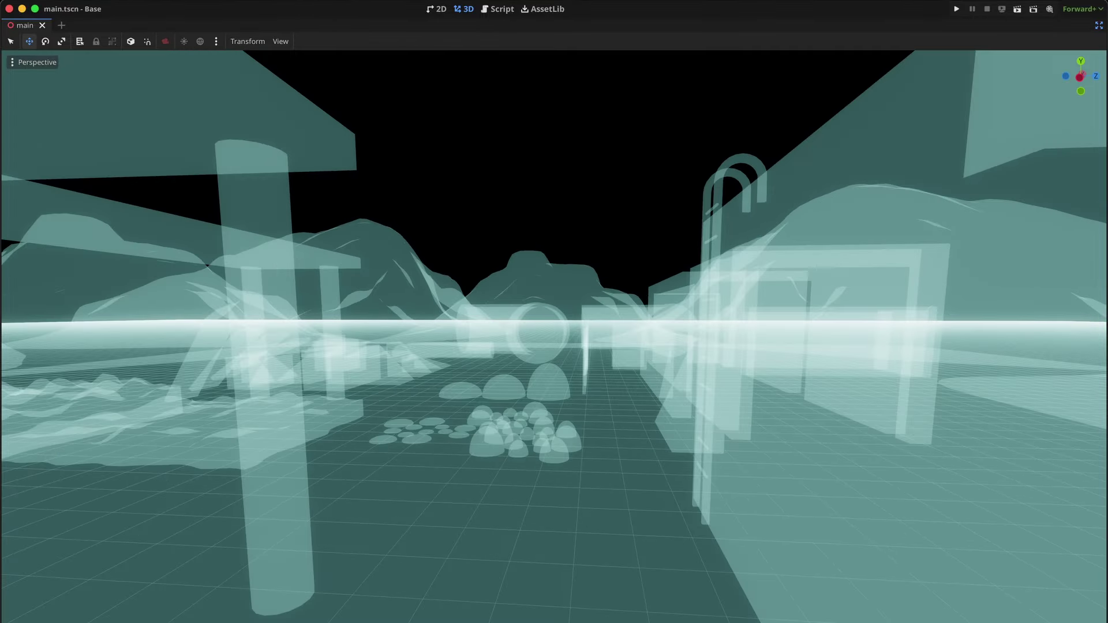
key(d)
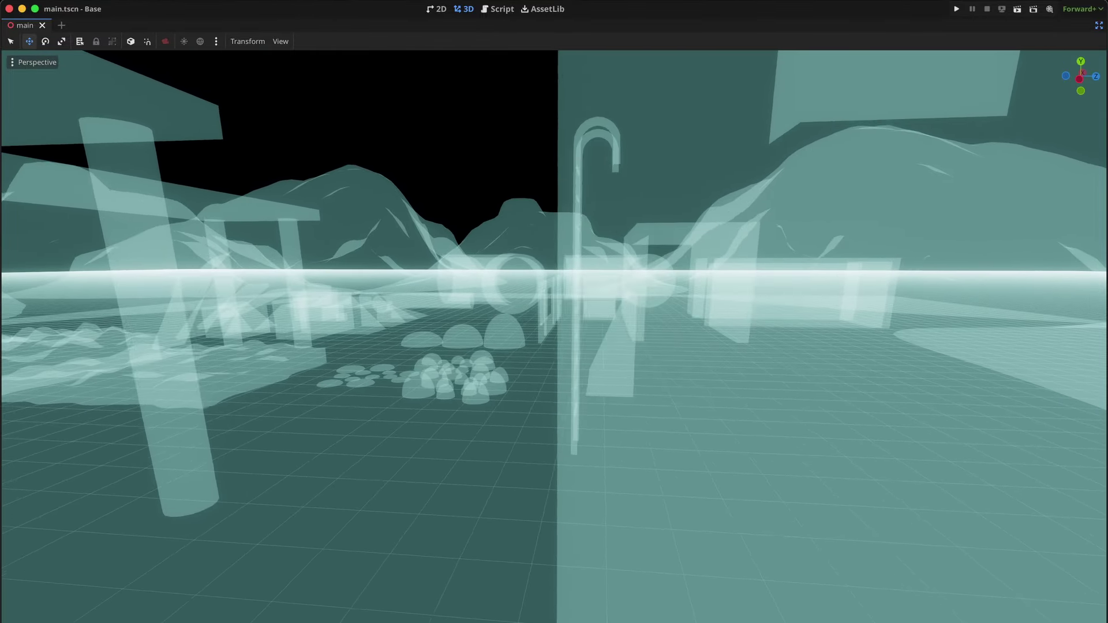
key(a)
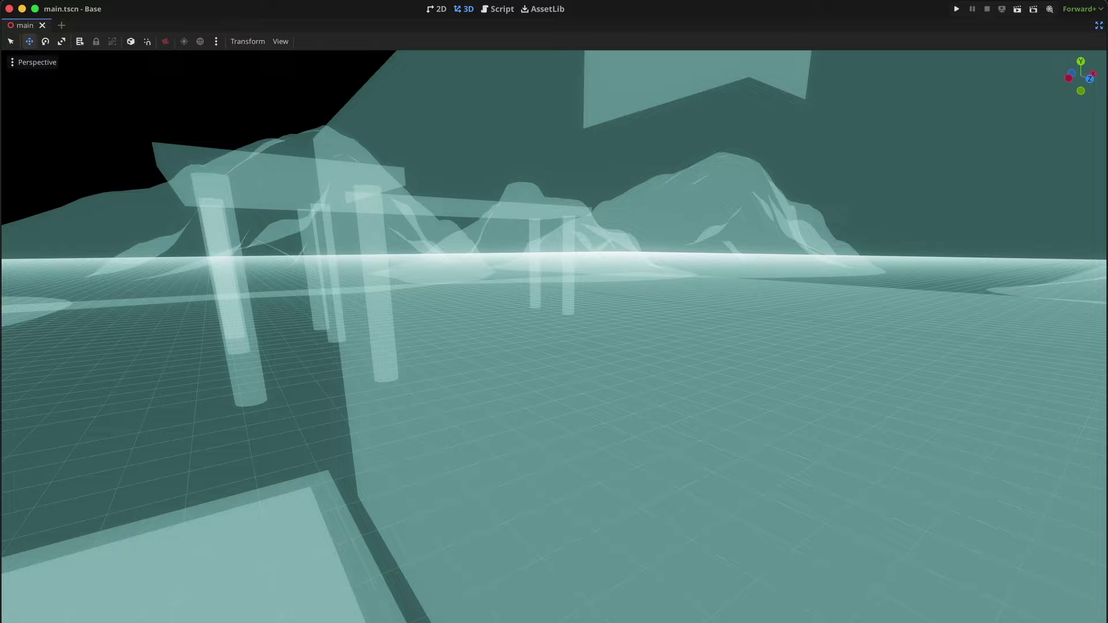